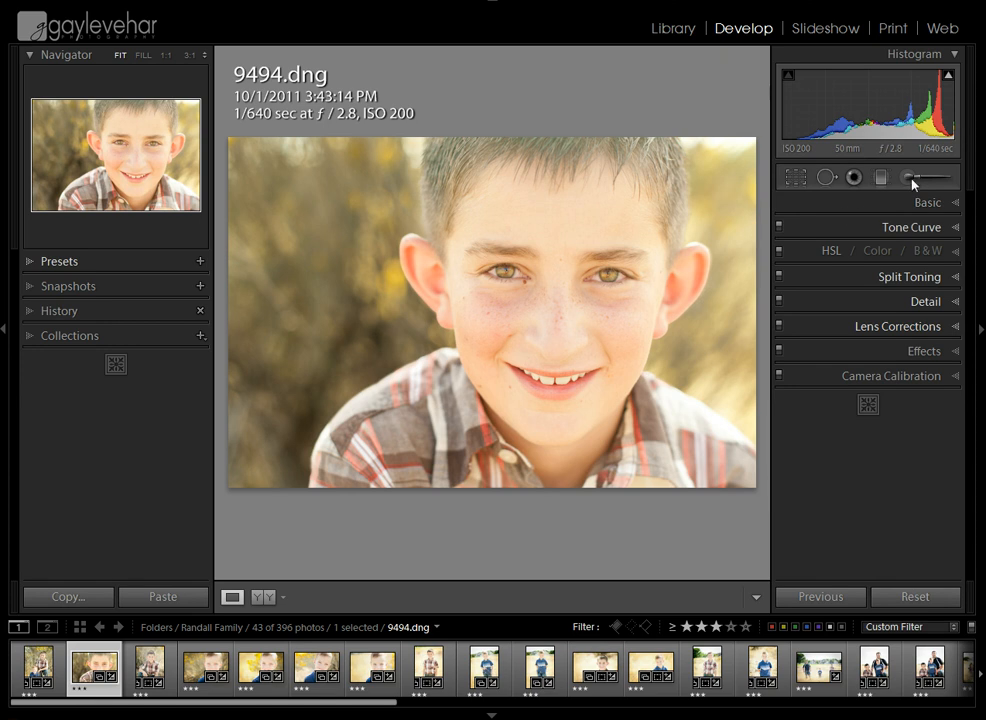
- Activate the Adjustment Brush, view the eye at 1:1 and check the brush's pale green tint colour
left_click(910, 177)
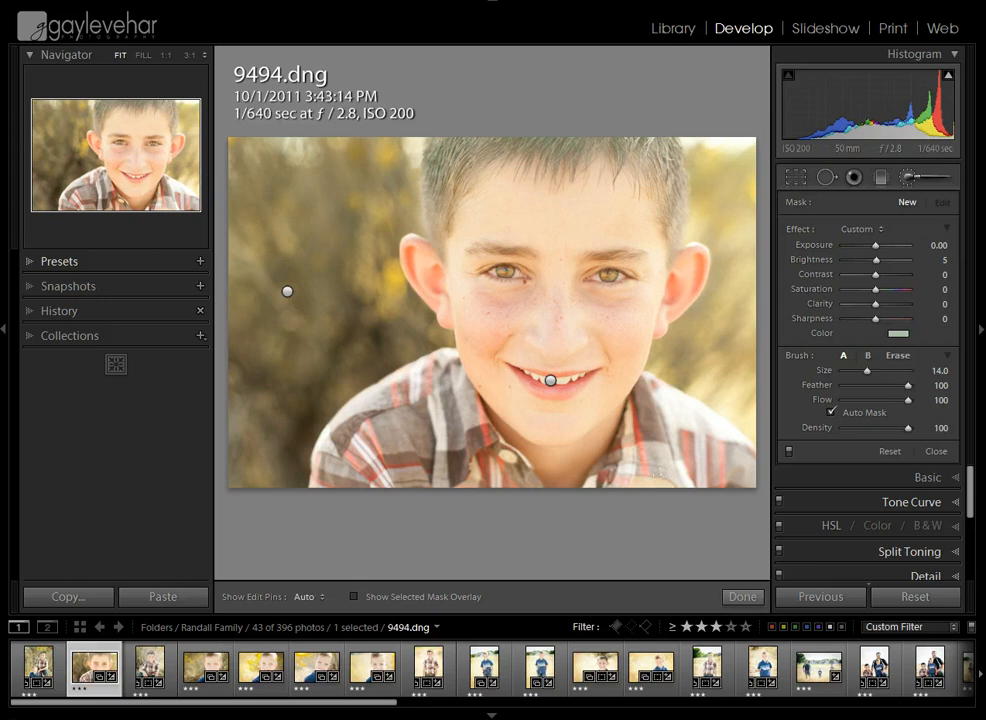
key("z")
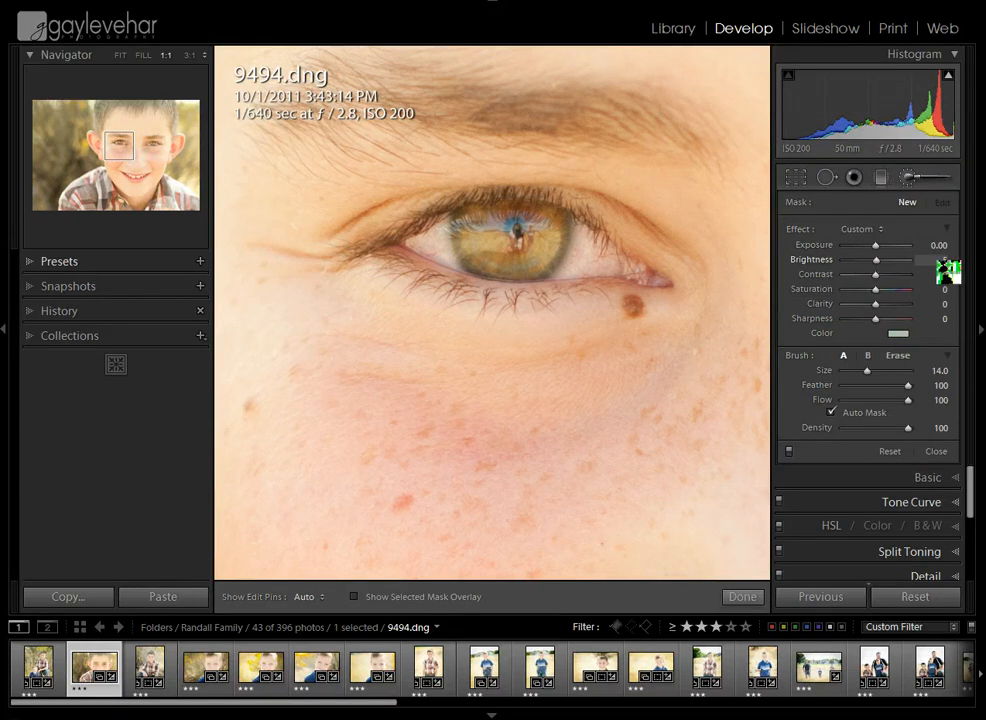
left_click(898, 334)
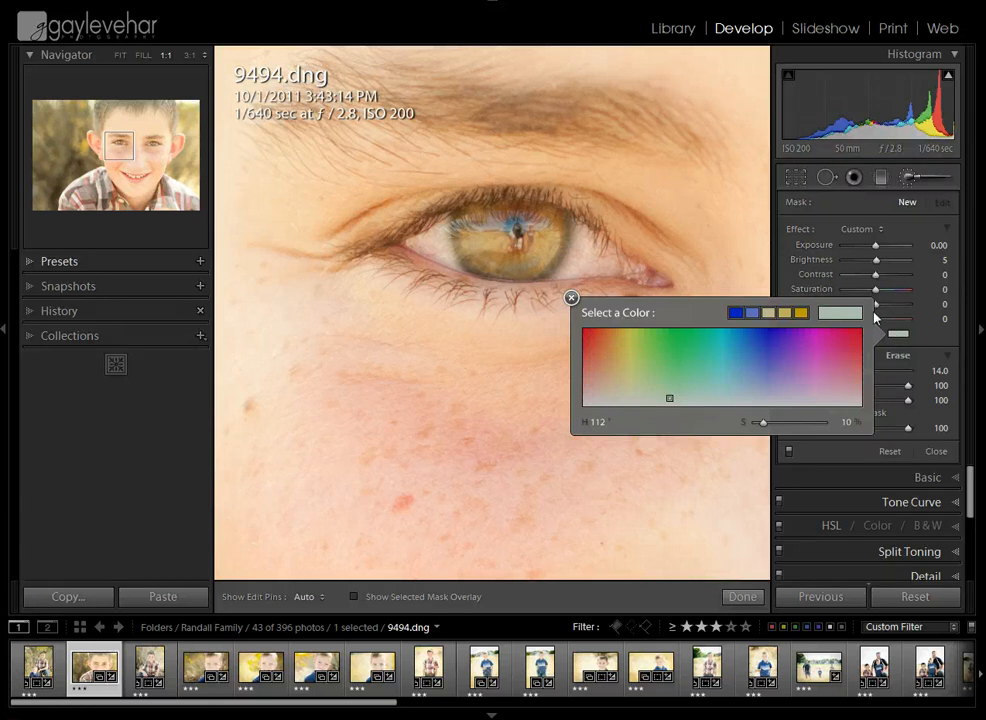
left_click(571, 297)
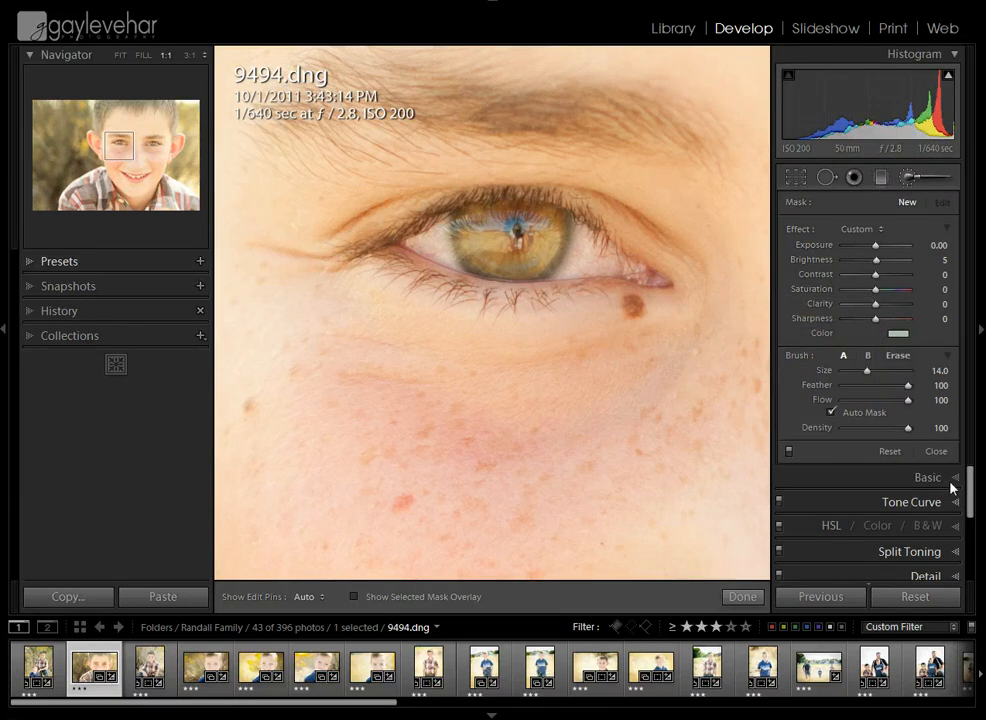
left_click(950, 479)
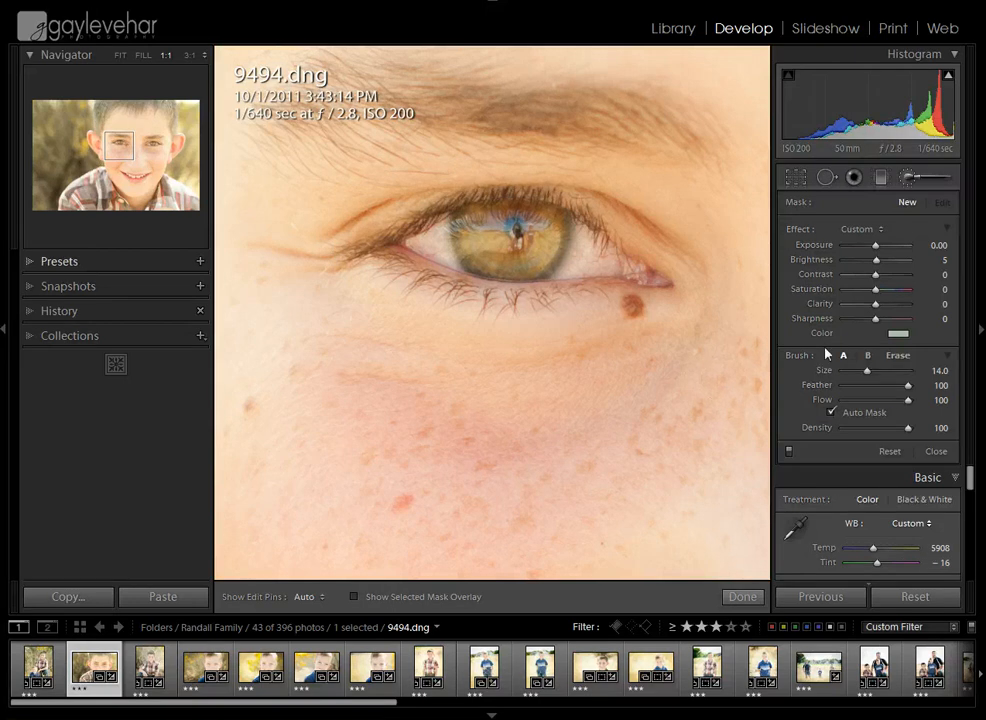
left_click(898, 333)
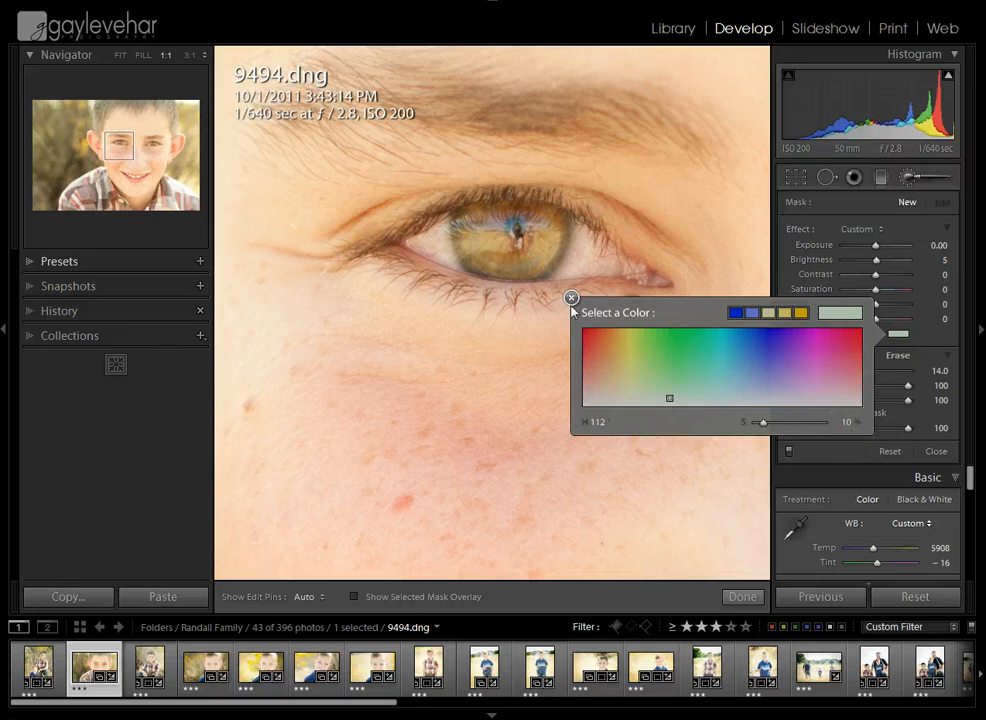
left_click(572, 298)
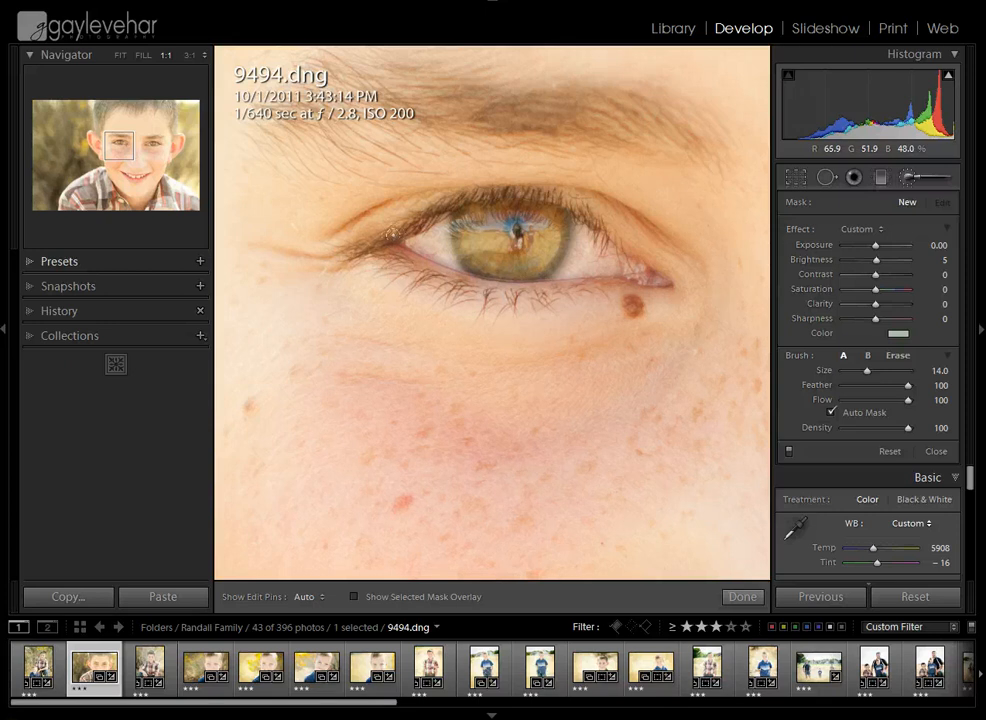
- Paint over the white of the first eye with brightness 5 and the pale green tint
key("h")
left_click(422, 256)
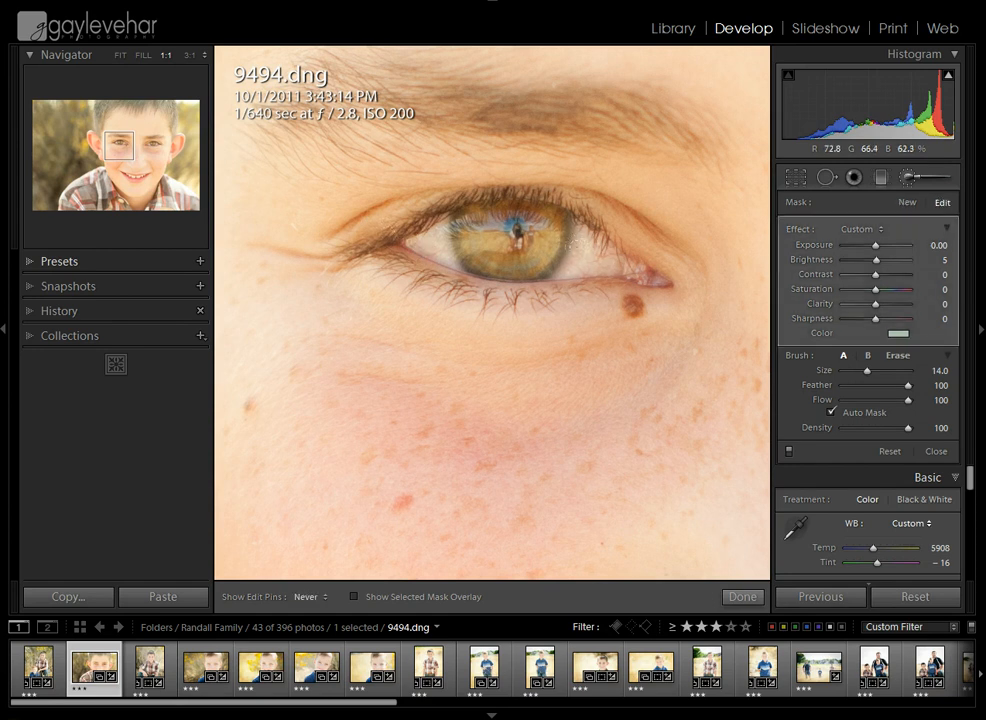
key("h")
scroll(484, 257, "down", 9)
scroll(510, 271, "up", 3)
key("h")
key("h")
- Enlarge the brush to size 16 and paint over the reddened skin under the first eye
key("bracketright")
key("bracketright")
key("bracketright")
key("bracketright")
key("bracketright")
key("bracketright")
key("bracketright")
key("bracketright")
key("h")
key("h")
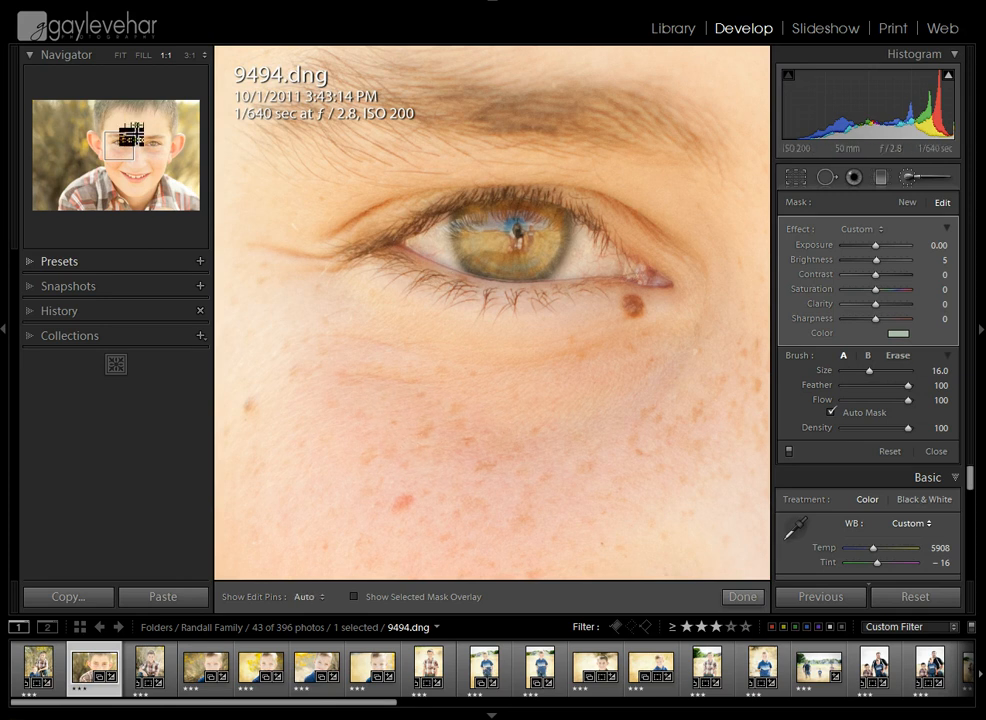
- Paint the white of the other eye and the reddened skin below it, reducing the brush to size 9, and close the brush
left_click_drag(123, 147, 160, 147)
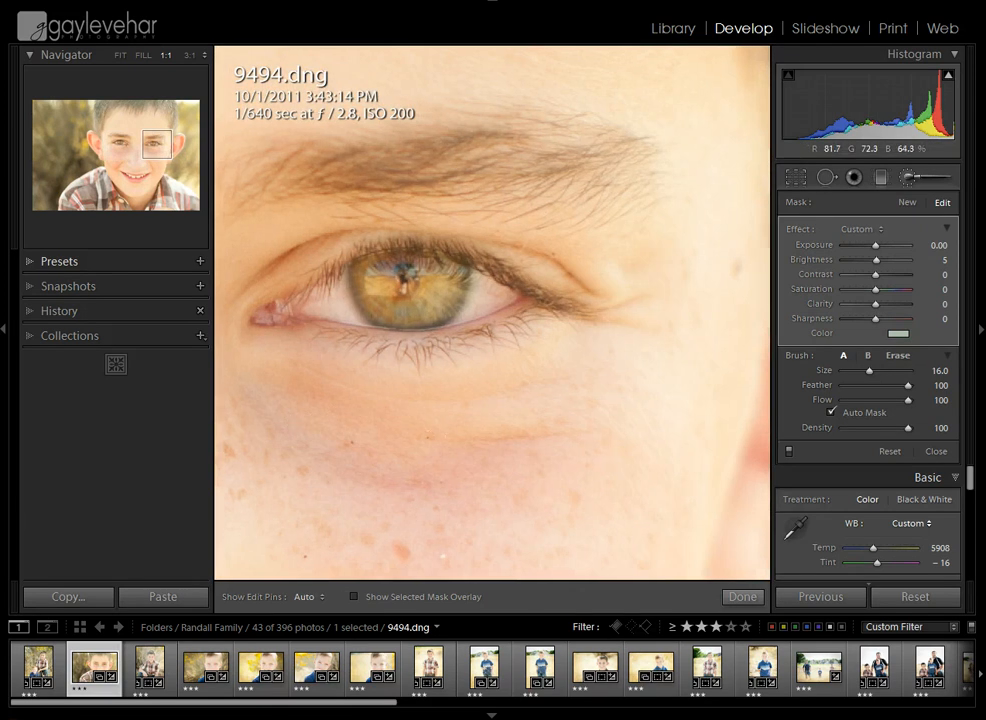
key("h")
key("h")
key("bracketleft")
key("bracketleft")
key("bracketleft")
key("h")
key("z")
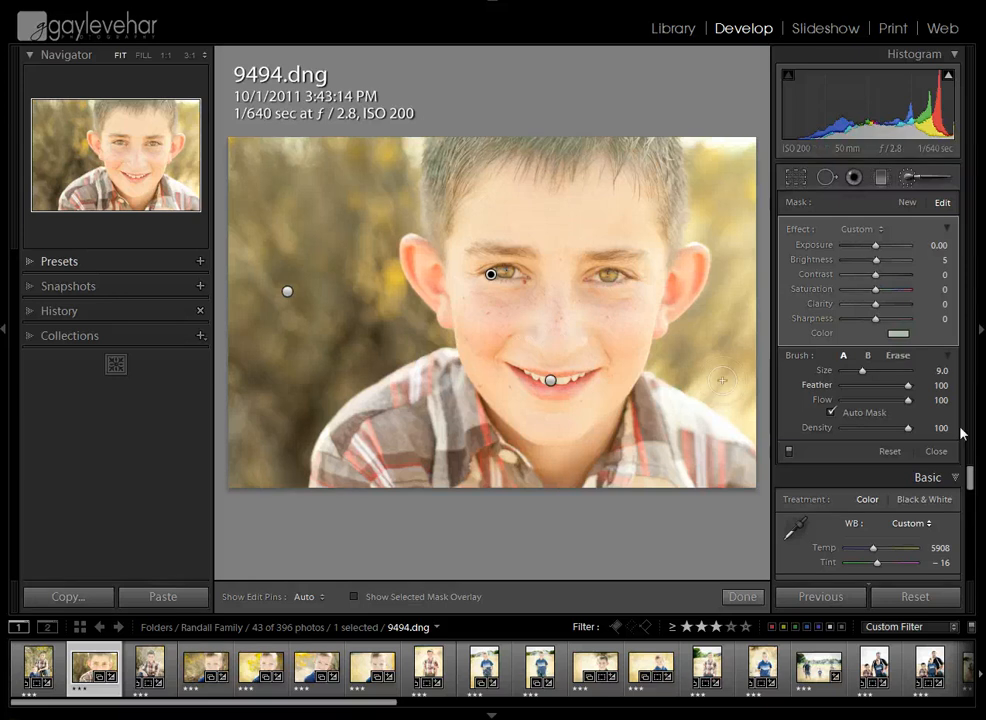
left_click(938, 451)
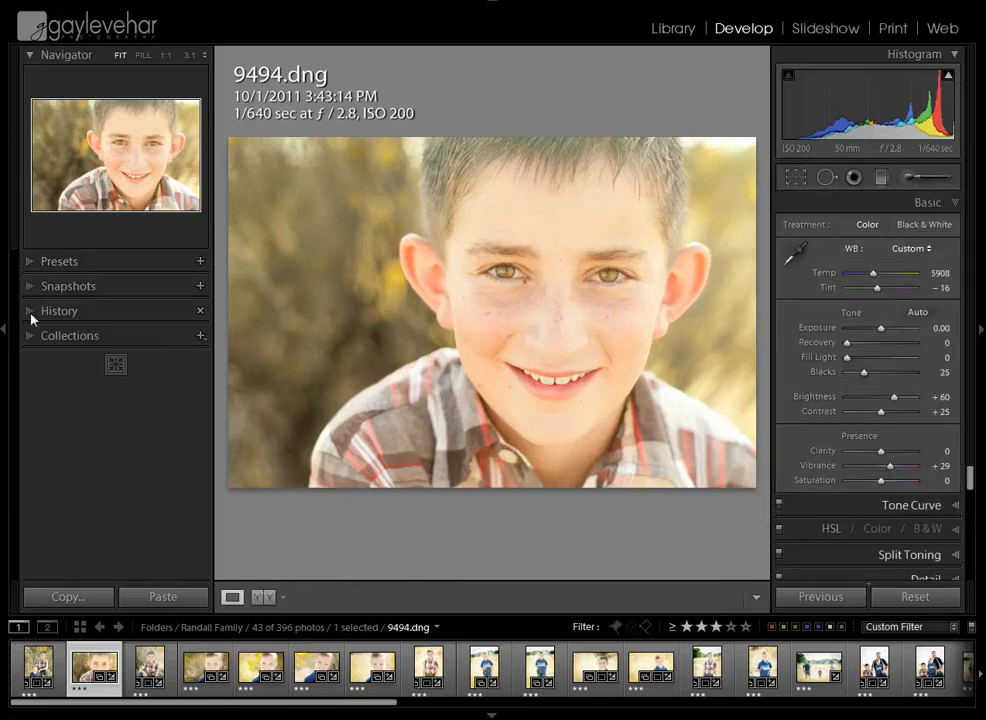
- Compare the portrait before and after the brush strokes using the Orange Luminance Shift and latest Add Brush Stroke history states, including at 1:1
left_click(31, 313)
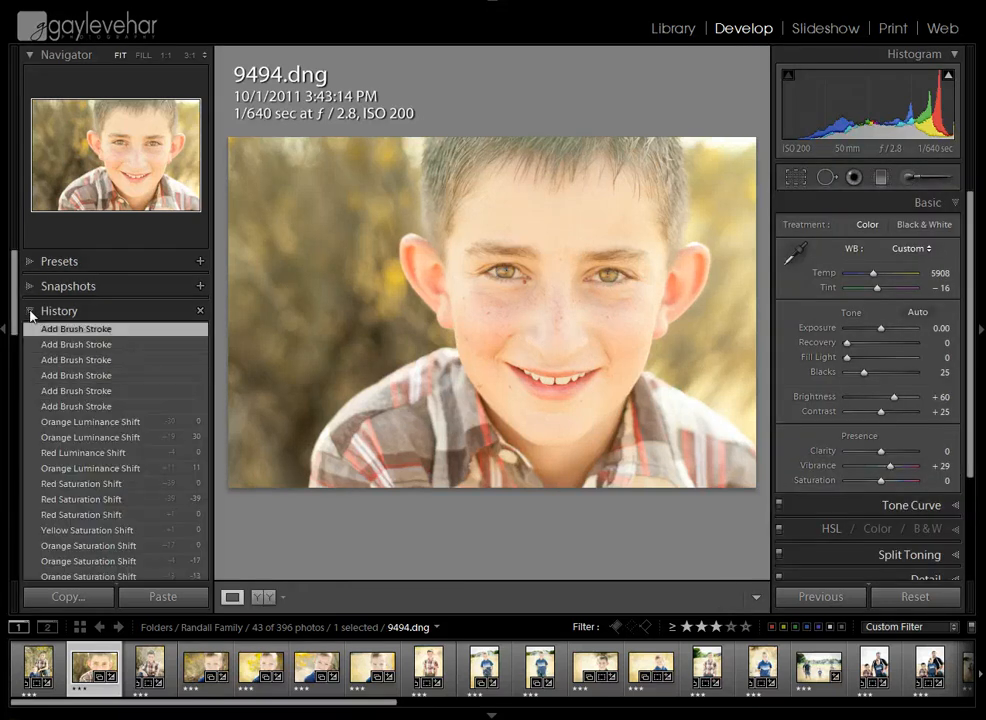
left_click(140, 423)
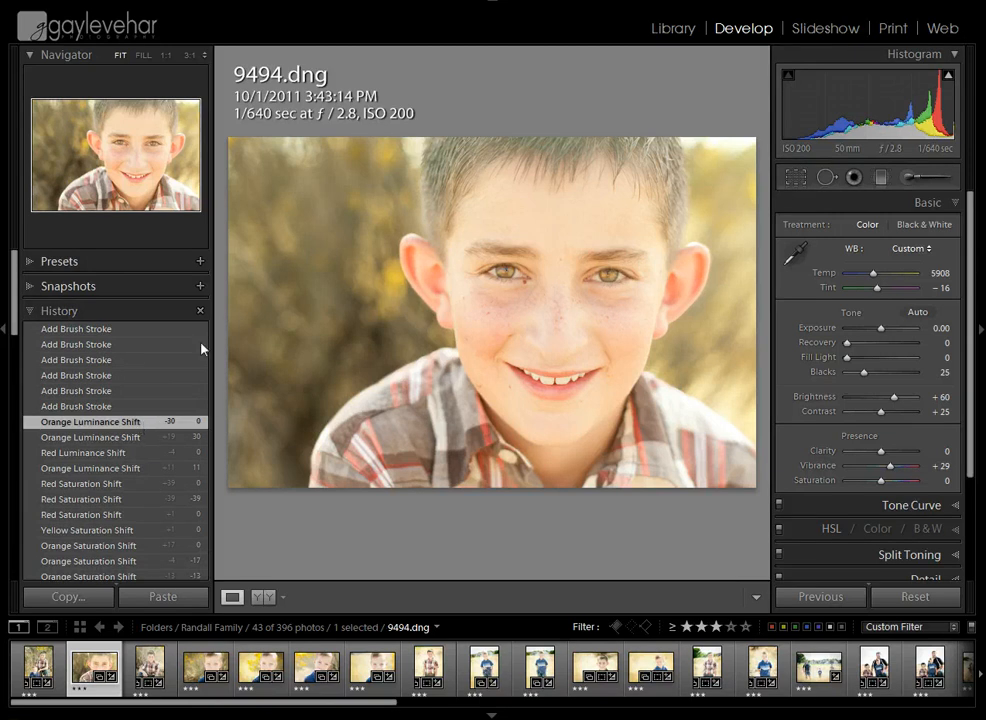
left_click(126, 330)
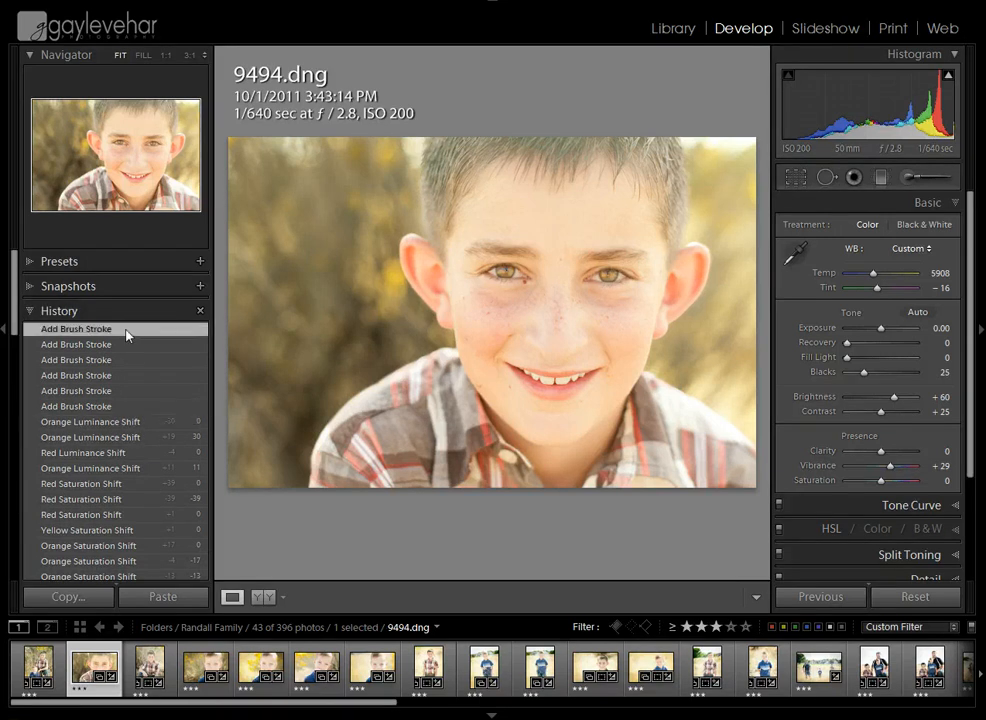
key("ctrl+equal")
key("ctrl+equal")
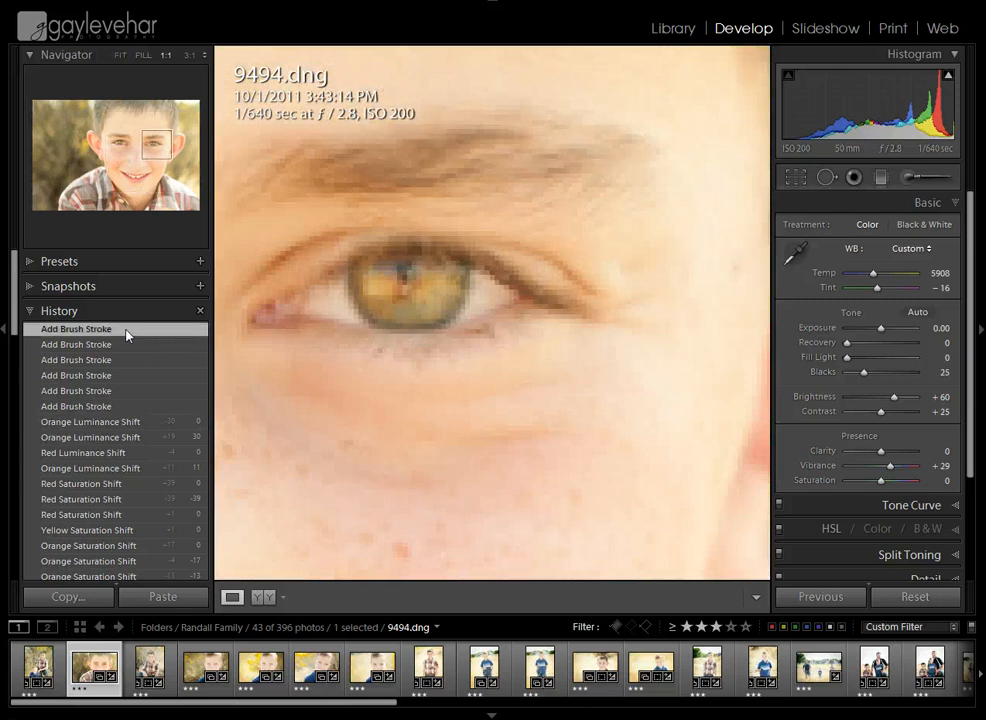
left_click(151, 424)
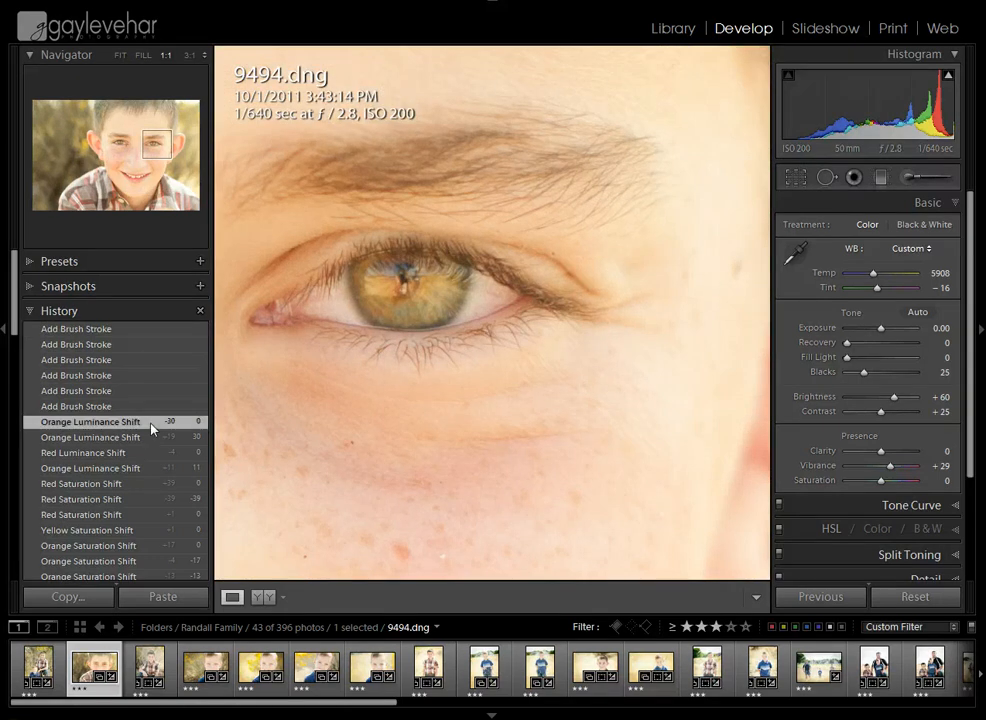
left_click(135, 330)
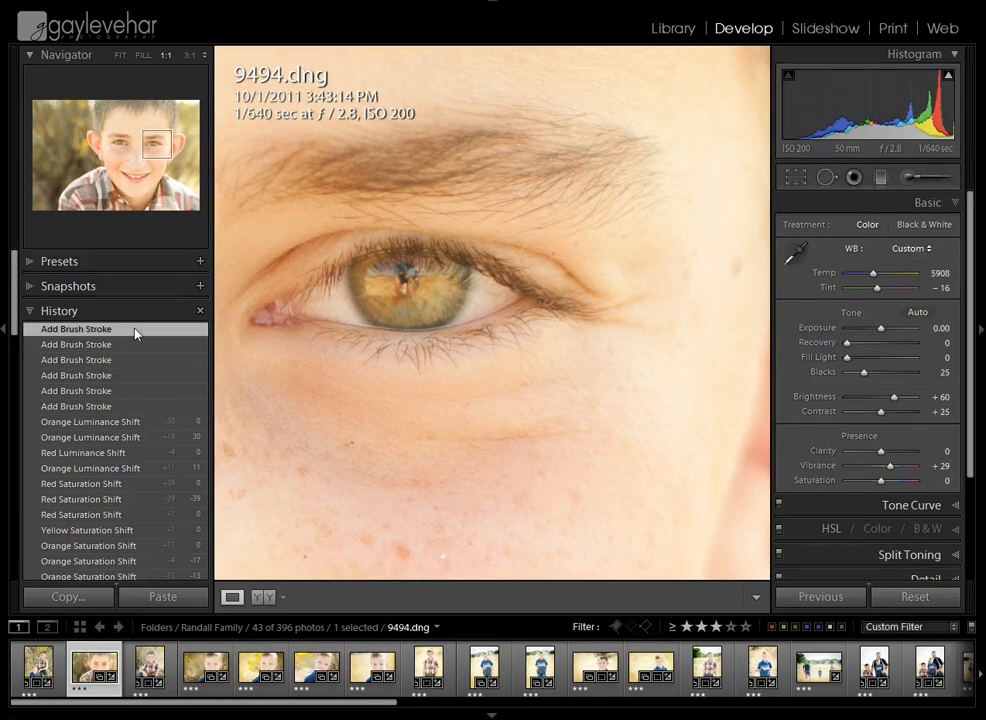
key("z")
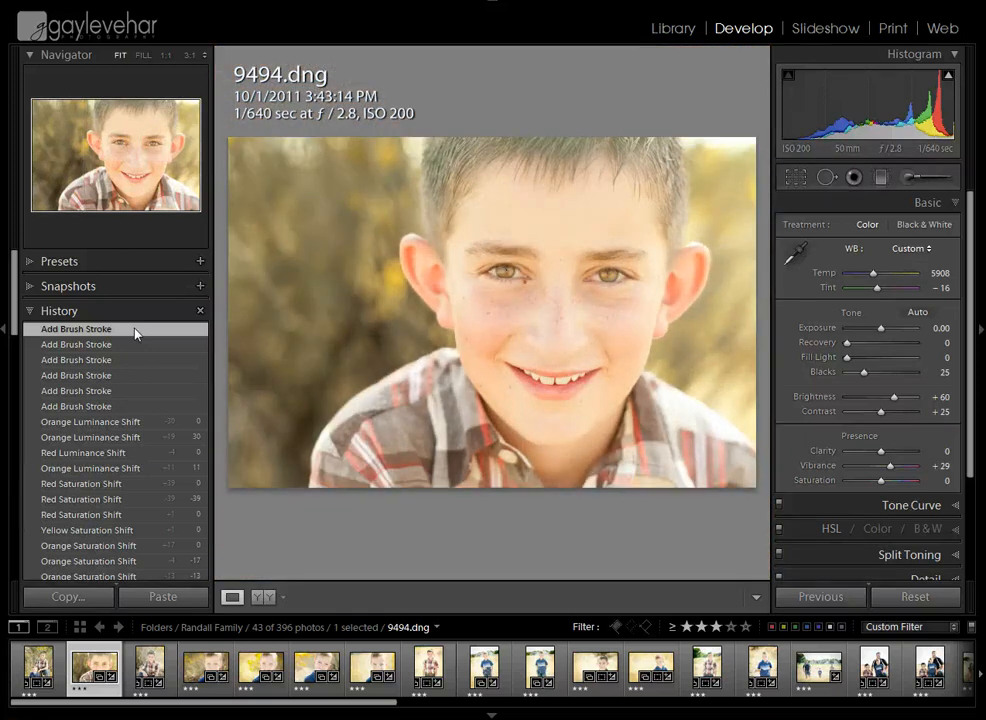
left_click(31, 311)
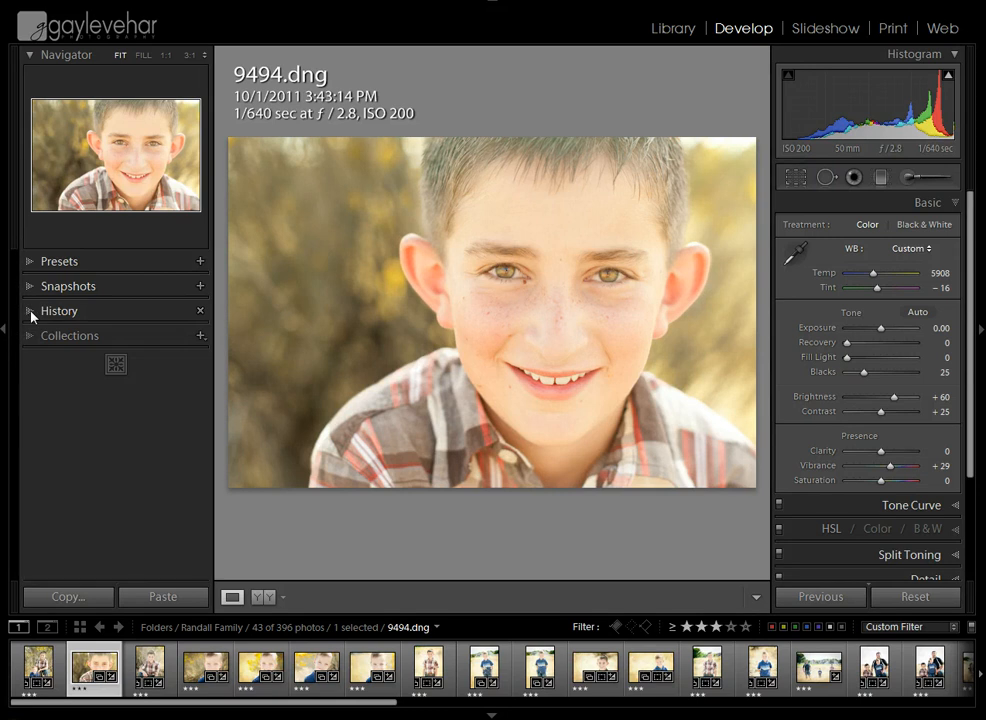